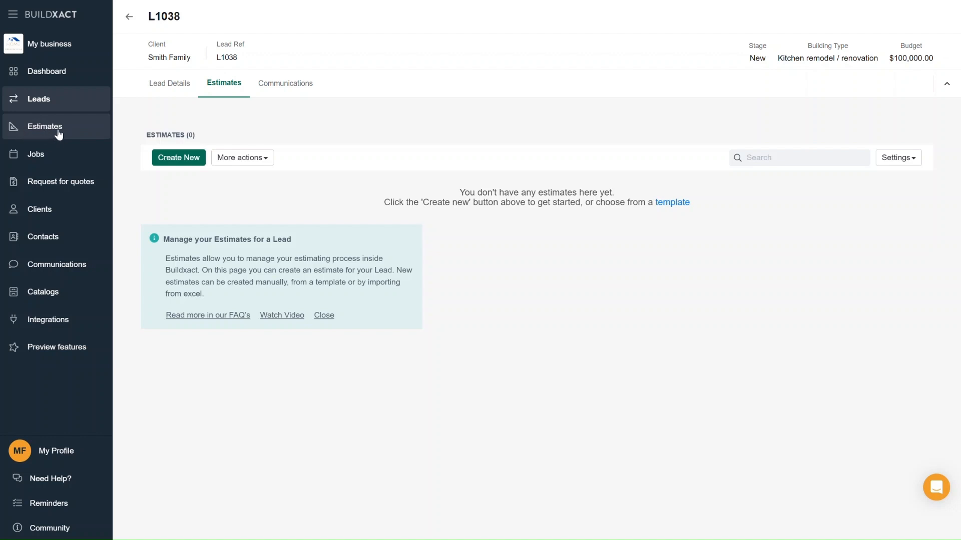
Start a new estimate for the lead and look through the available estimate templates.
left_click(178, 165)
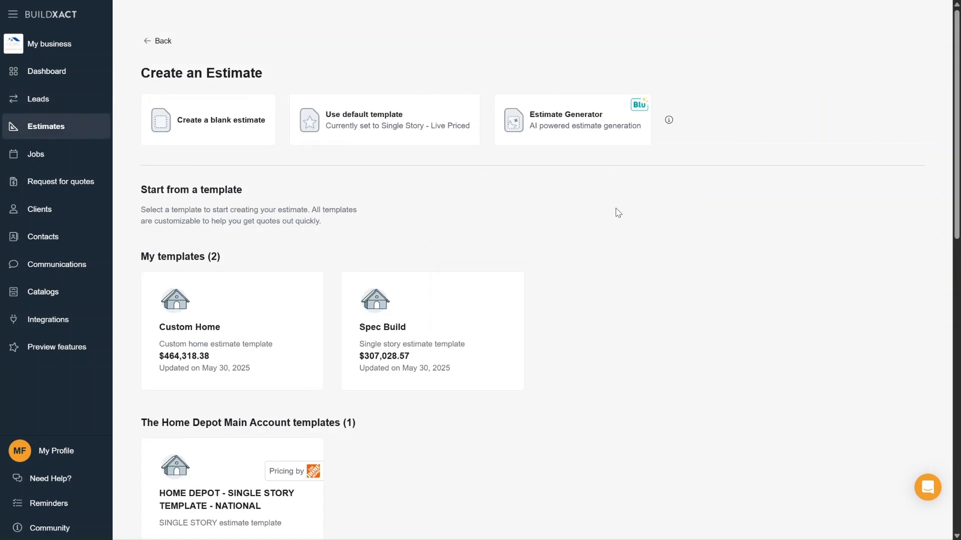
scroll(626, 218, "down", 4)
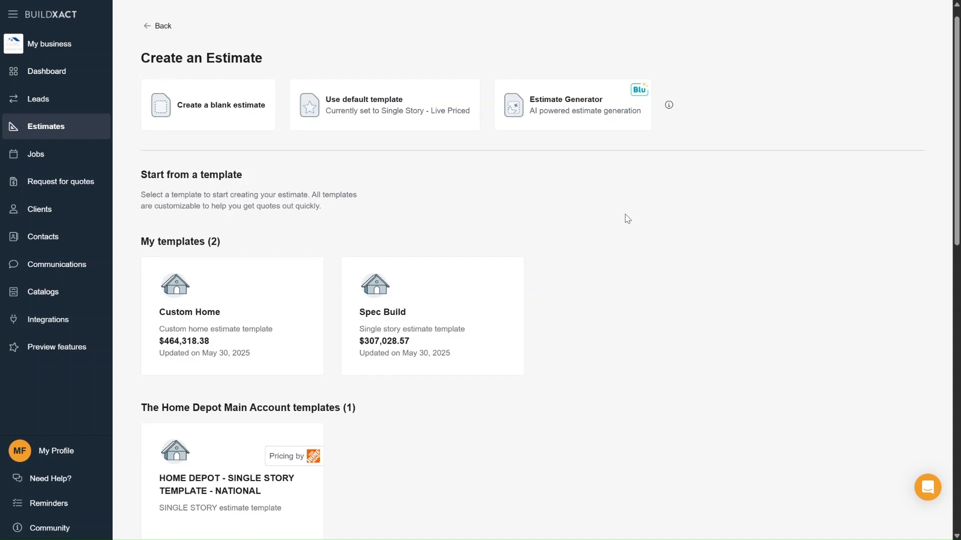
scroll(628, 221, "down", 6)
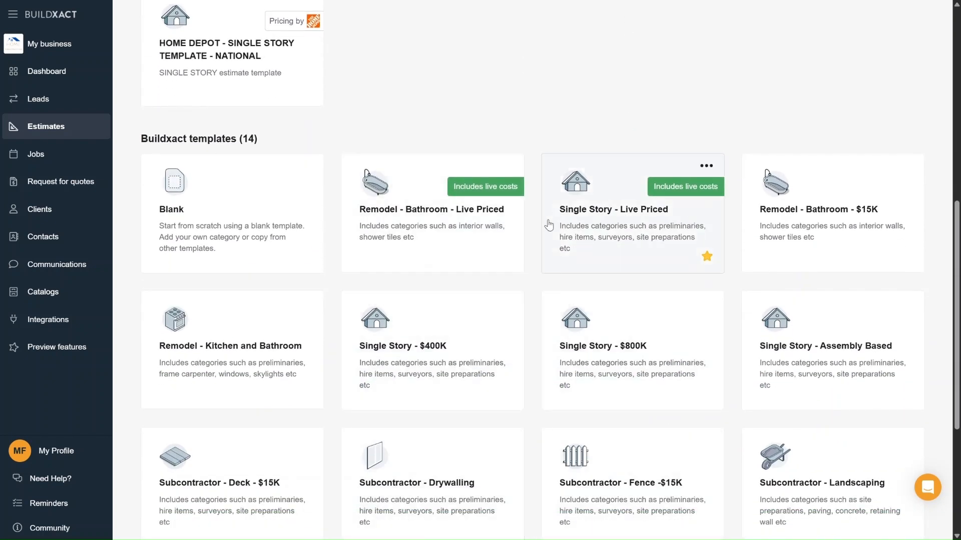
scroll(549, 231, "up", 2)
scroll(549, 233, "up", 7)
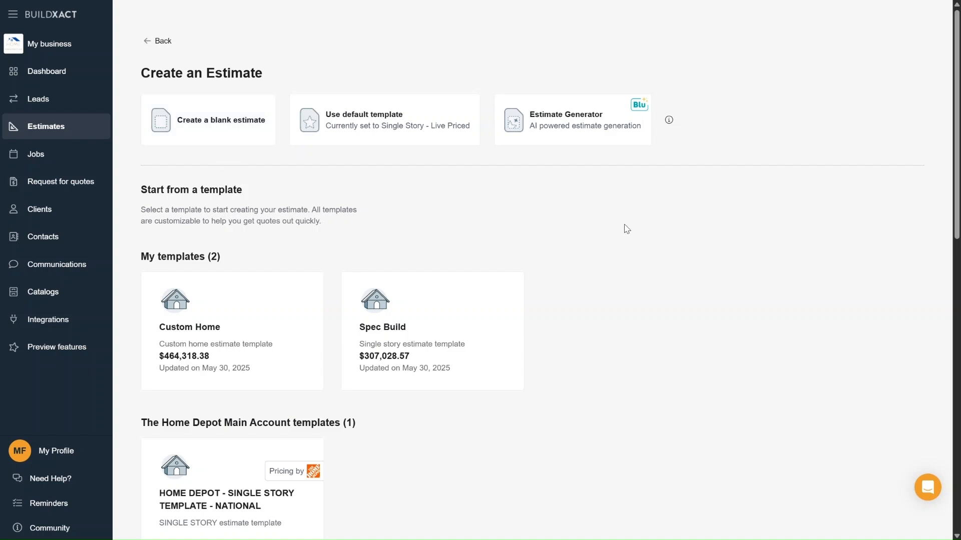
scroll(623, 226, "down", 5)
scroll(620, 225, "down", 1)
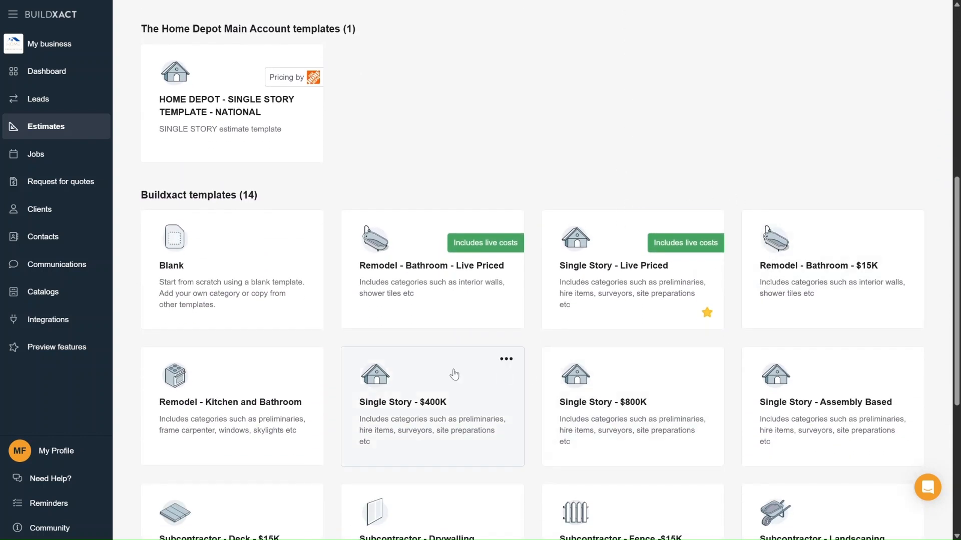
left_click(241, 380)
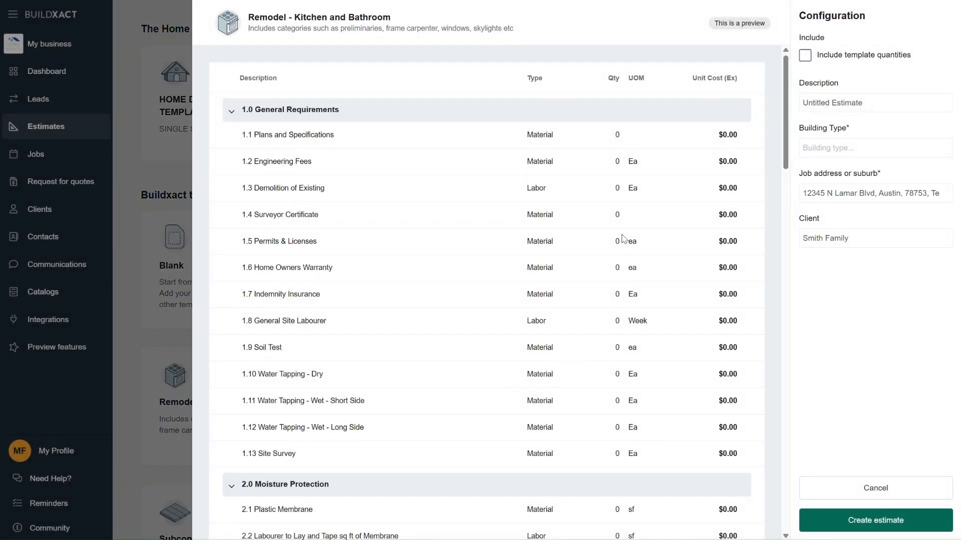
scroll(622, 239, "down", 3)
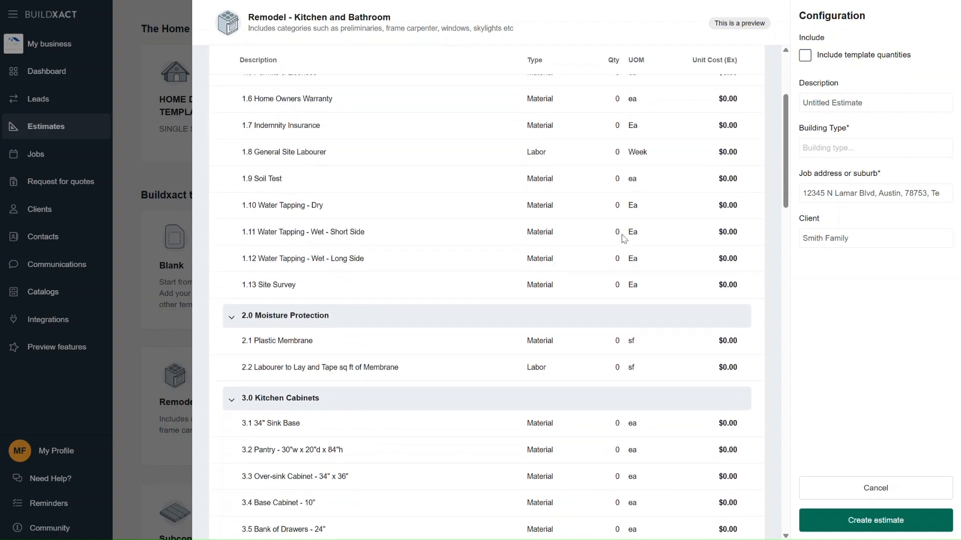
scroll(621, 238, "up", 3)
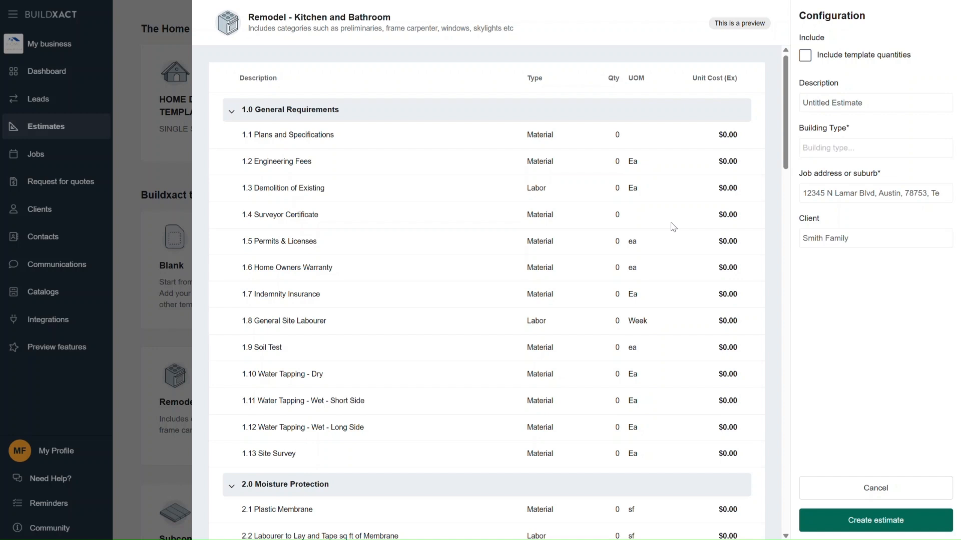
left_click(876, 98)
left_click(875, 486)
Choose the Remodel - Kitchen and Bathroom template from the Buildxact templates for the new estimate.
scroll(552, 318, "up", 6)
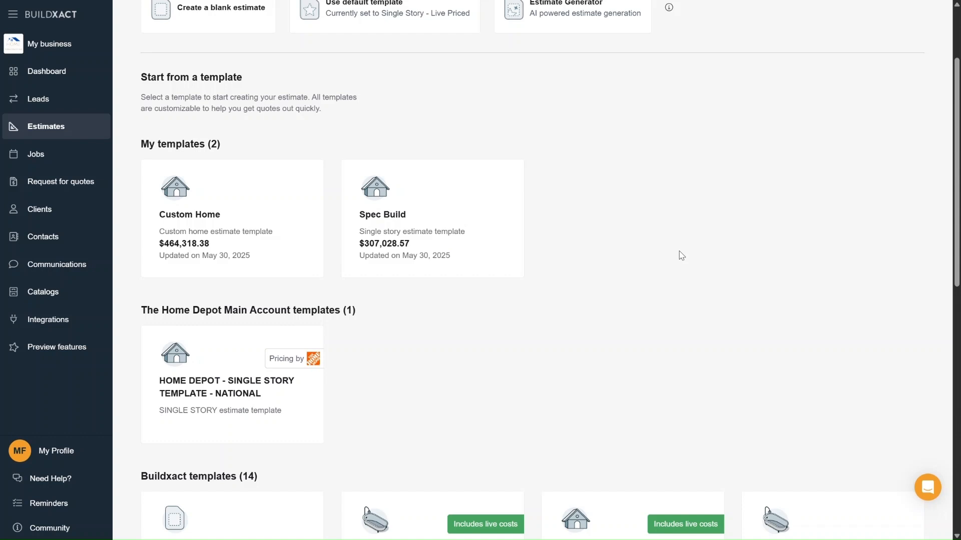
scroll(681, 255, "down", 5)
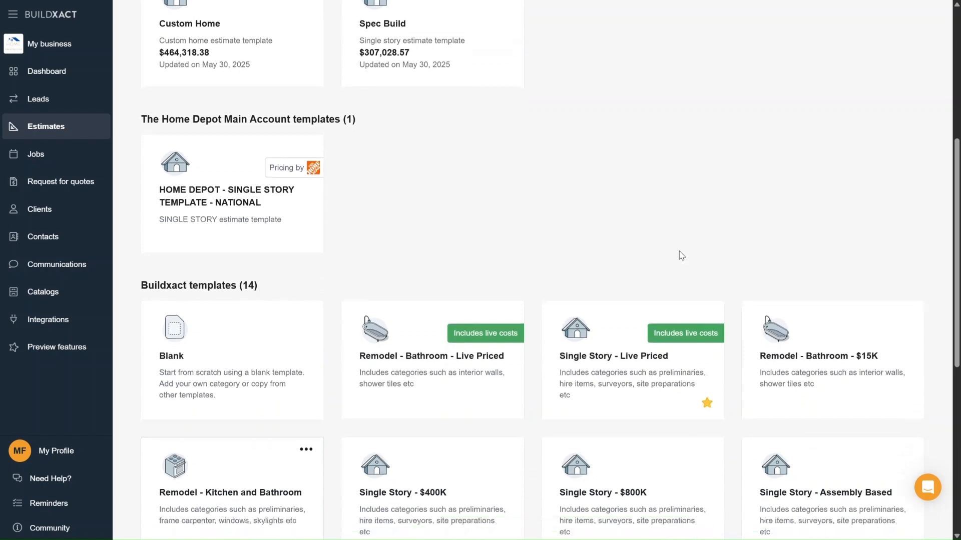
scroll(682, 255, "down", 3)
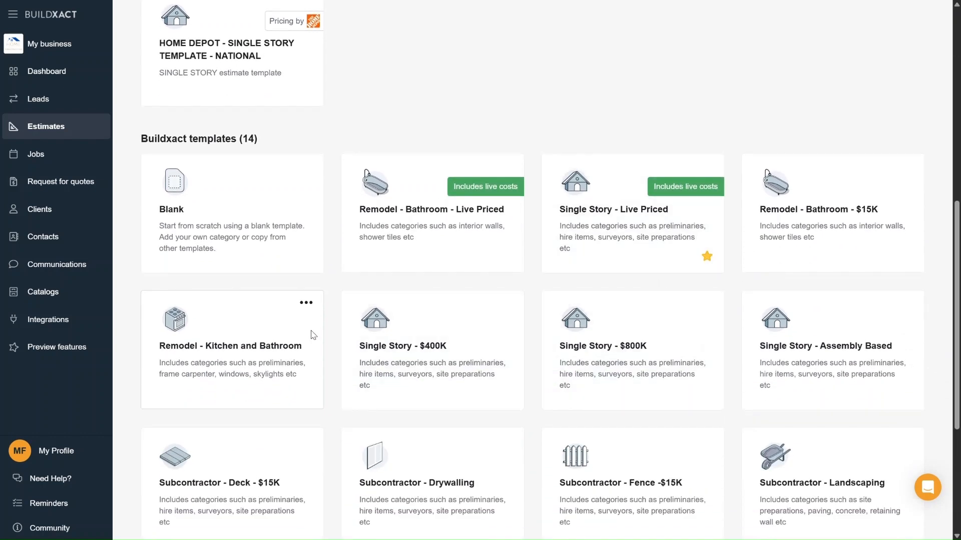
left_click(262, 341)
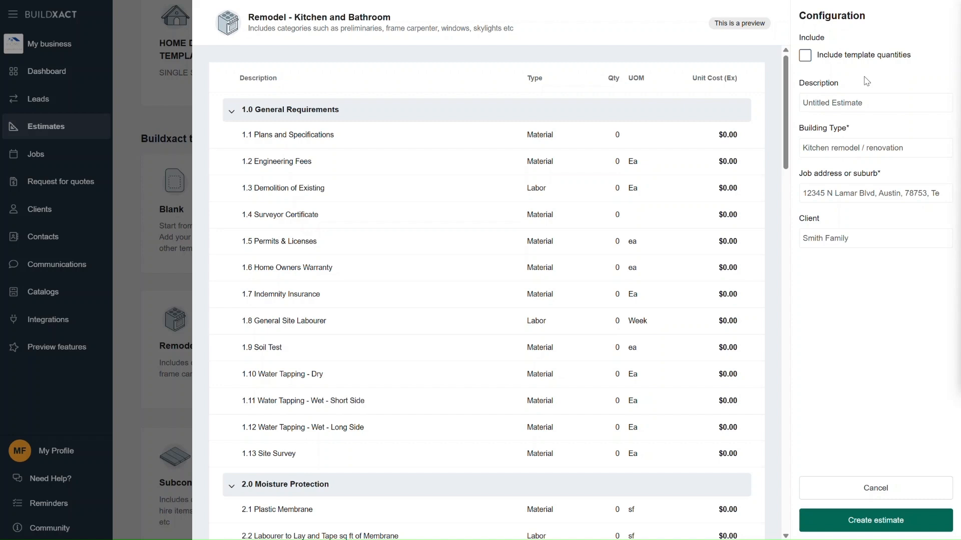
Set the description to the client contact's first name in possessive form followed by "Kitchen", and create the estimate.
left_click(872, 104)
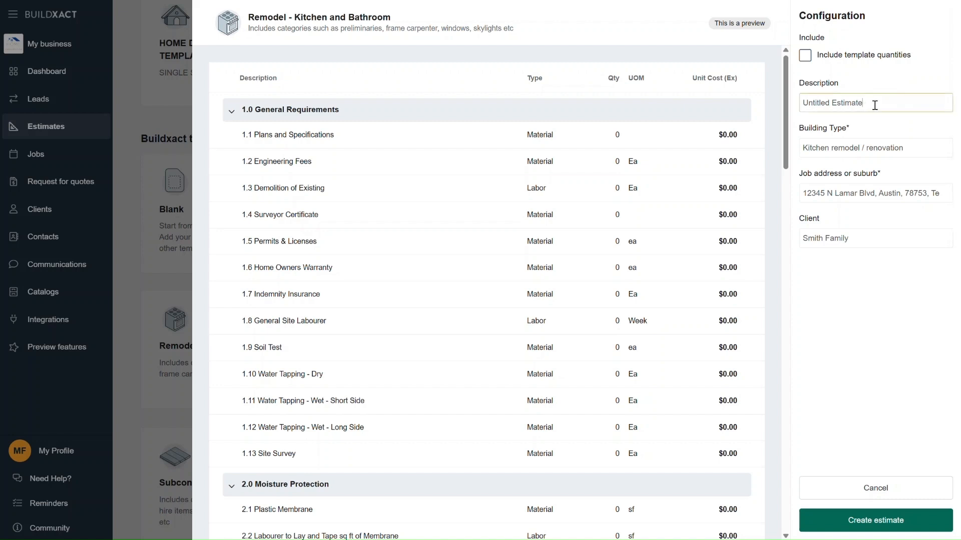
triple_click(873, 103)
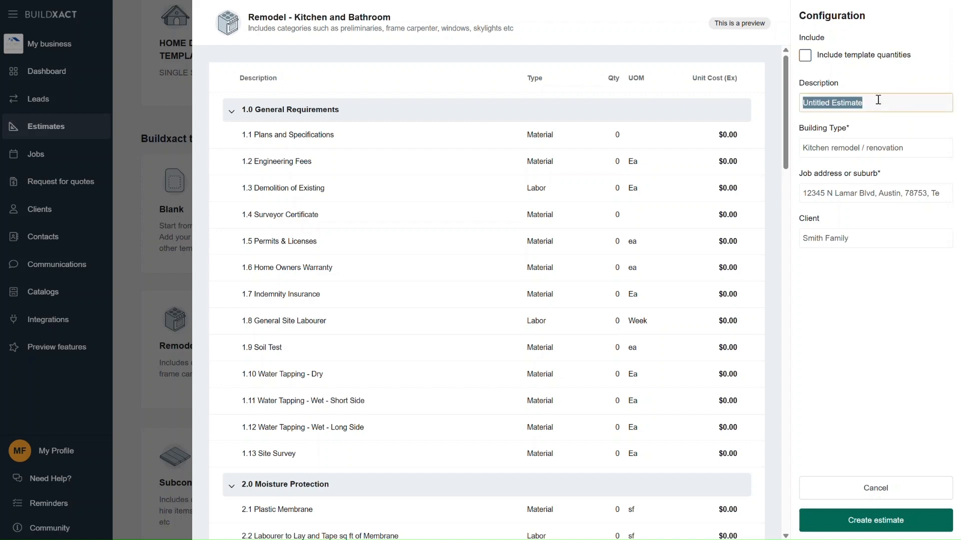
type("Megan's")
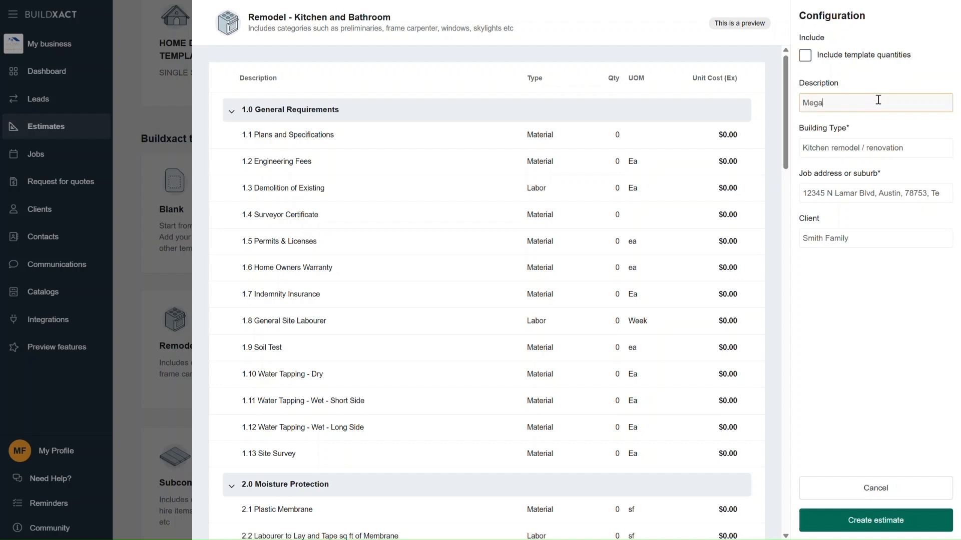
type(" Kitchen")
left_click(889, 525)
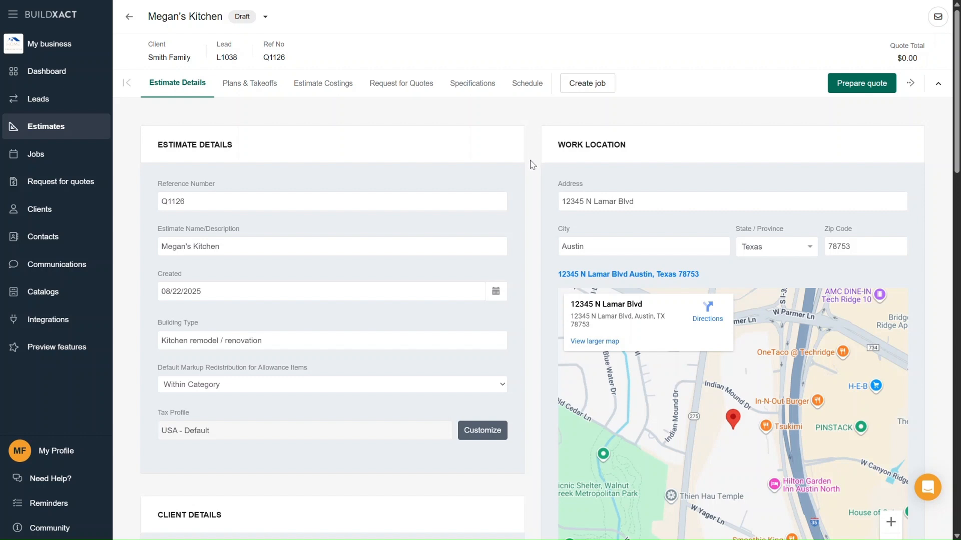
Review the new estimate's details, including client details, supplier location, lead details, notes, client portal and documents.
scroll(532, 166, "down", 6)
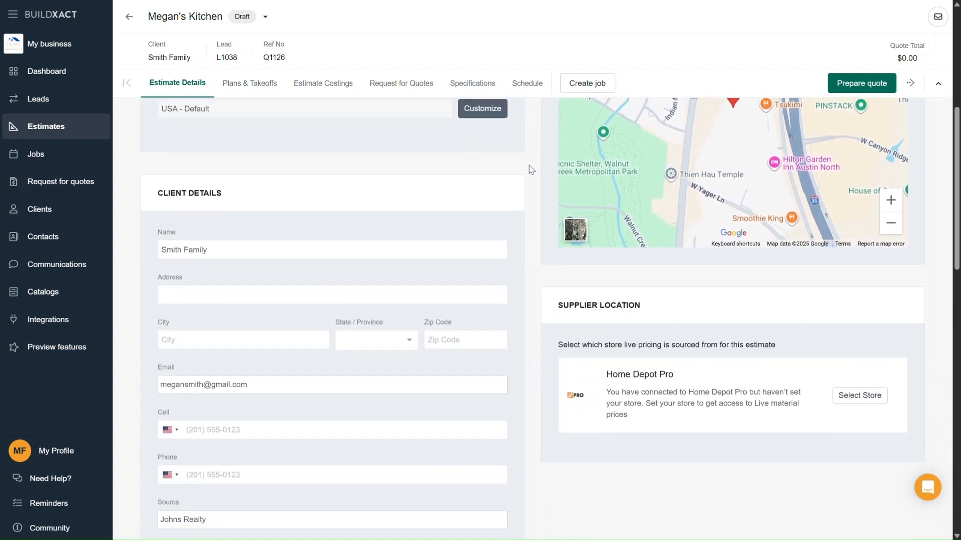
scroll(531, 169, "down", 5)
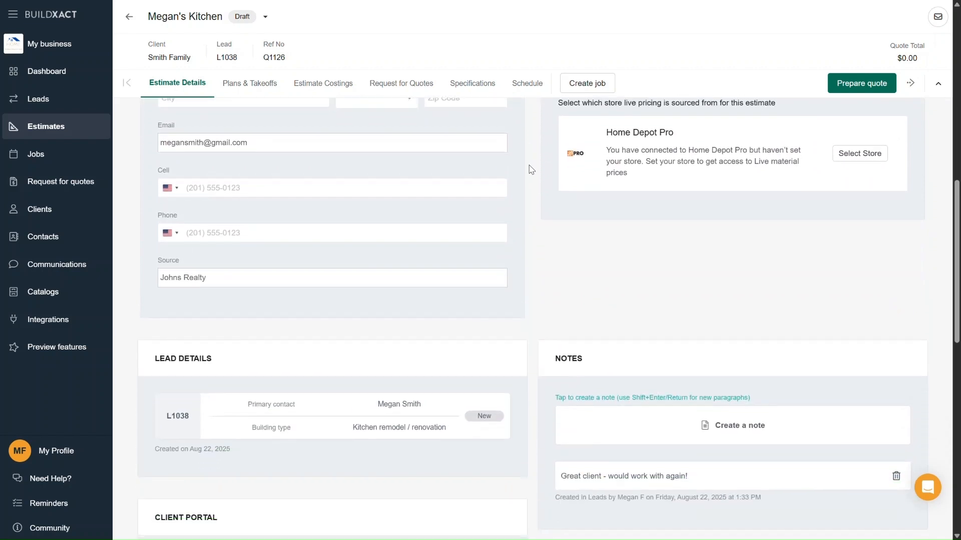
scroll(532, 169, "down", 6)
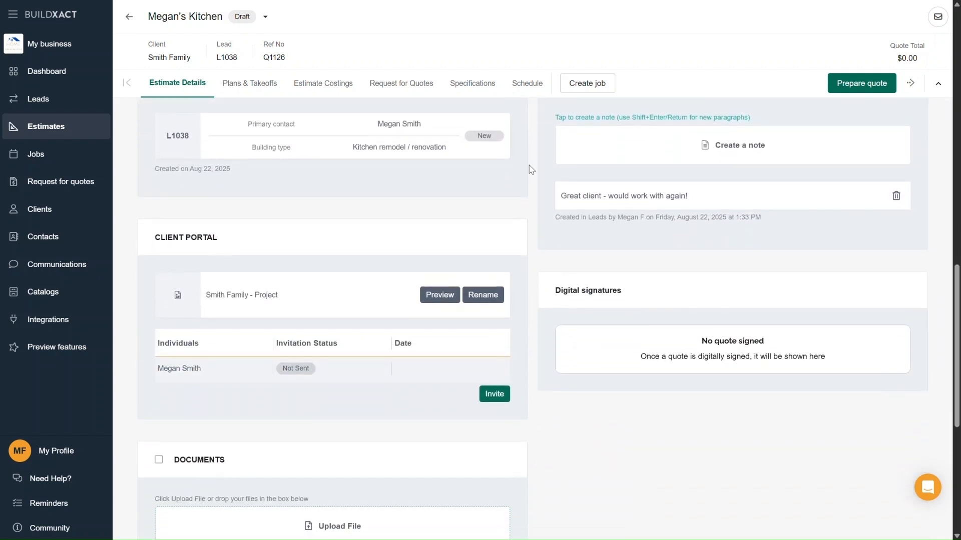
scroll(498, 292, "down", 1)
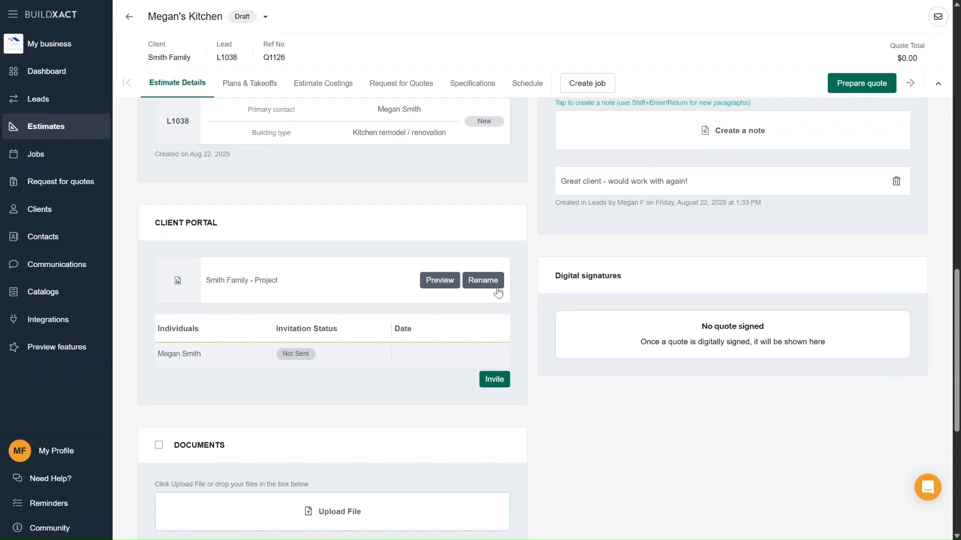
scroll(498, 292, "down", 2)
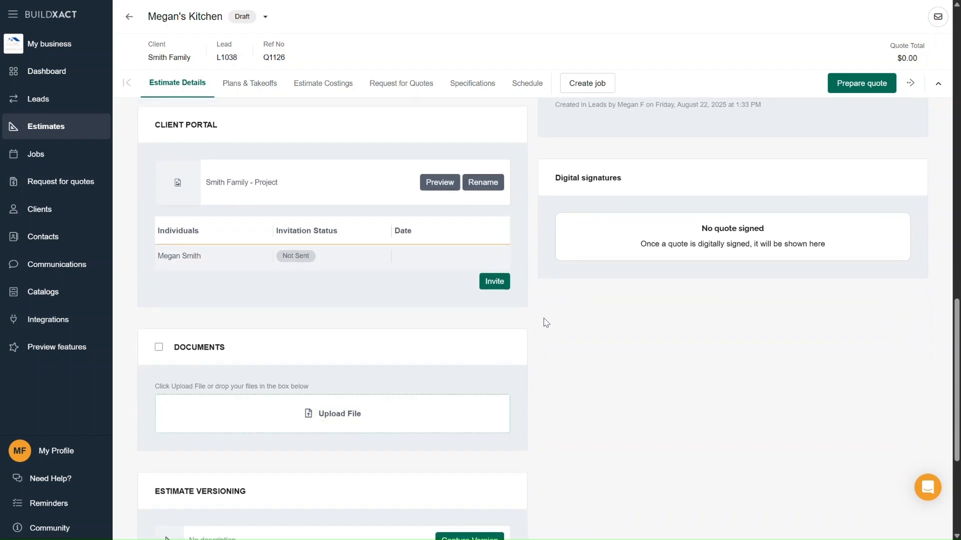
scroll(544, 317, "up", 14)
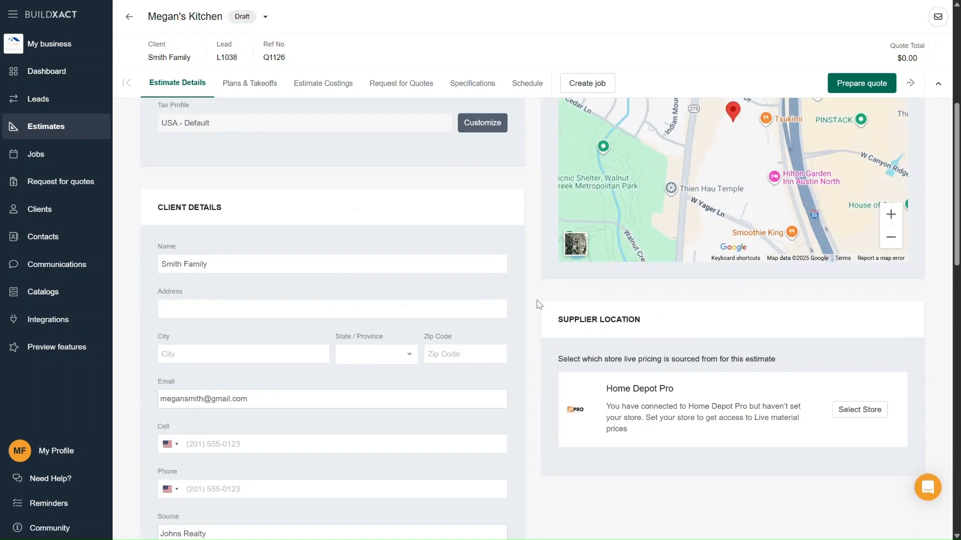
scroll(538, 304, "up", 7)
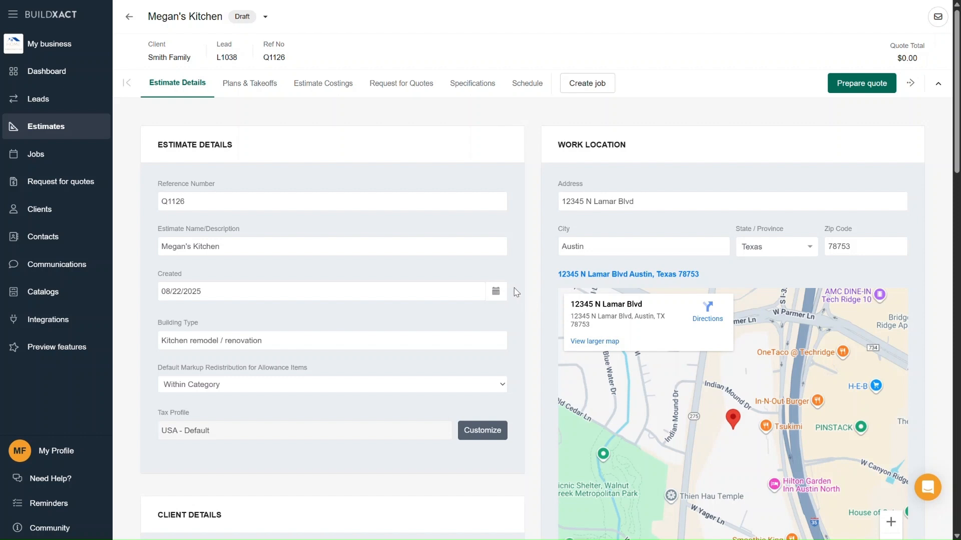
Rename the estimate to the client family's name followed by "Kitchen" in the estimate details.
left_click(433, 253)
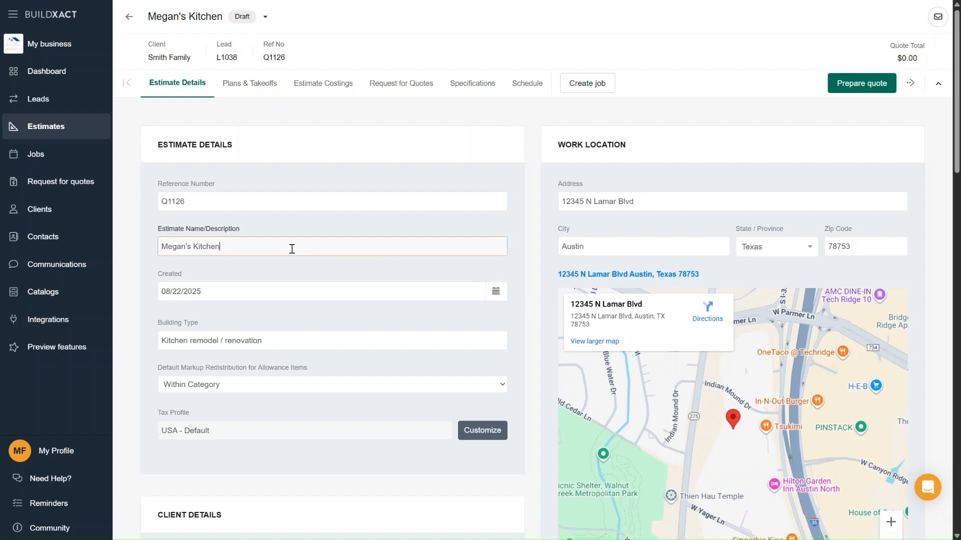
key("BackSpace")
key("BackSpace")
key("BackSpace")
key("BackSpace")
key("BackSpace")
key("BackSpace")
key("BackSpace")
key("BackSpace")
key("BackSpace")
key("BackSpace")
key("BackSpace")
type("Smith Family Kitchen")
left_click(519, 222)
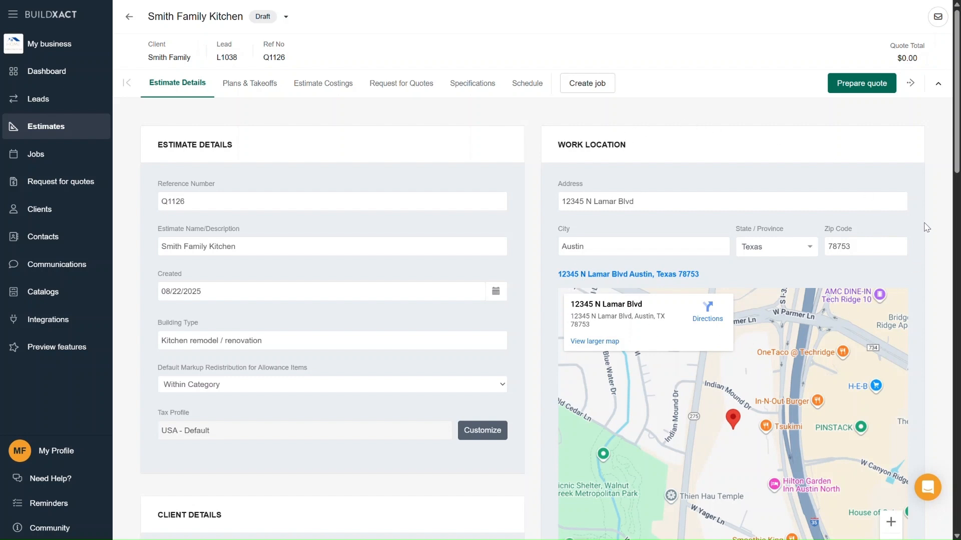
Examine the client details, lead details and client portal sections of the renamed estimate.
scroll(926, 227, "down", 5)
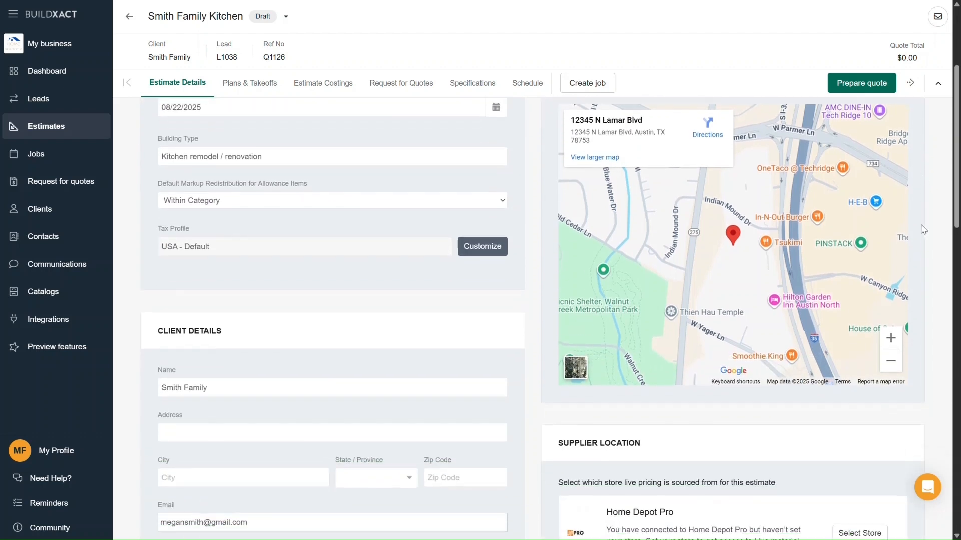
left_click(359, 333)
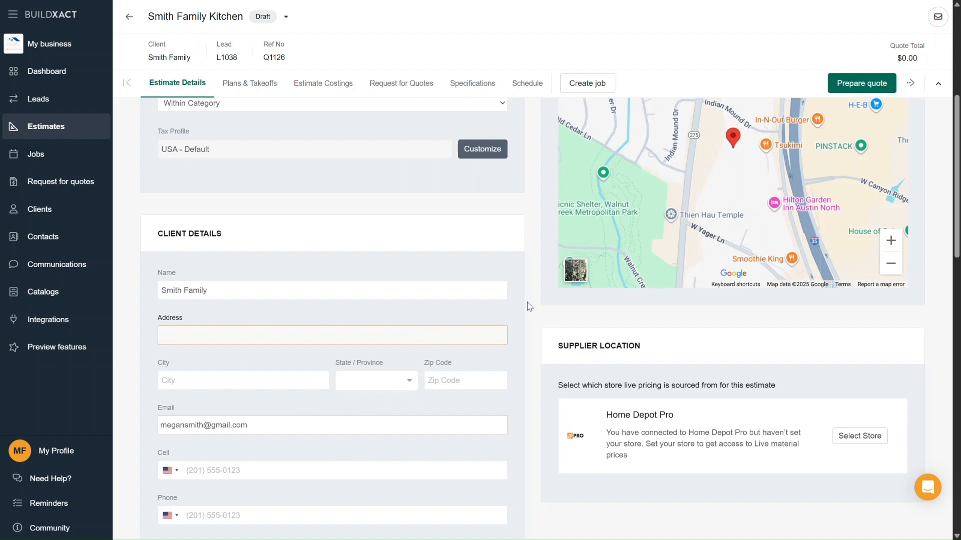
scroll(528, 320, "down", 5)
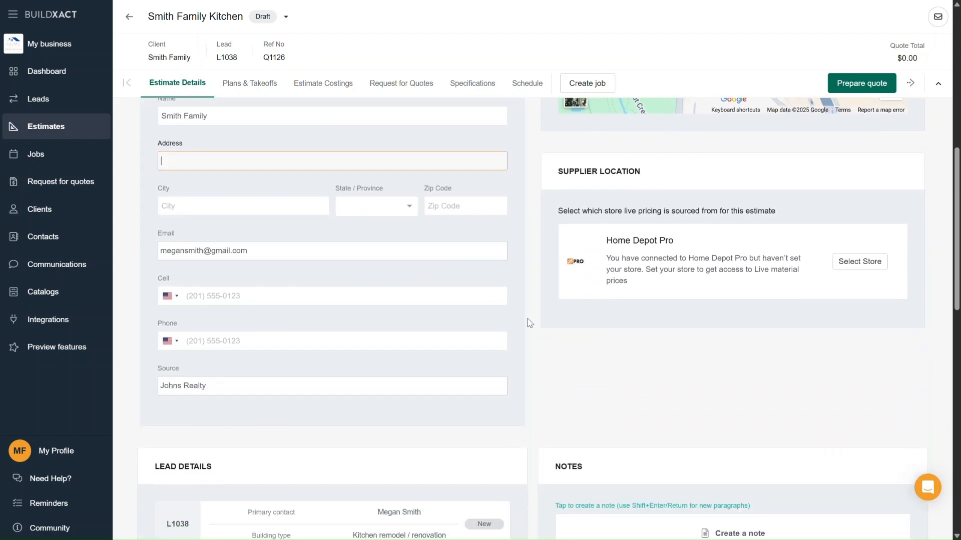
scroll(530, 324, "down", 1)
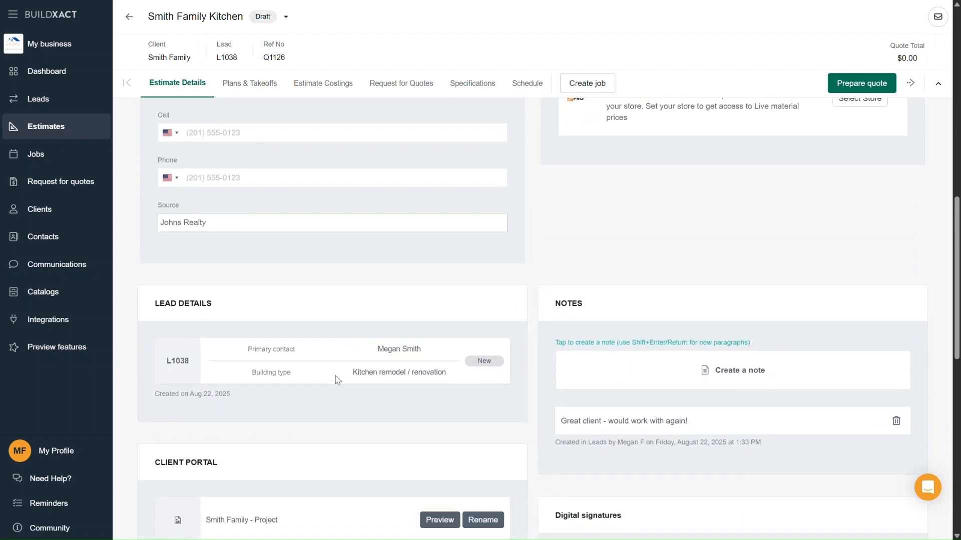
scroll(418, 371, "down", 3)
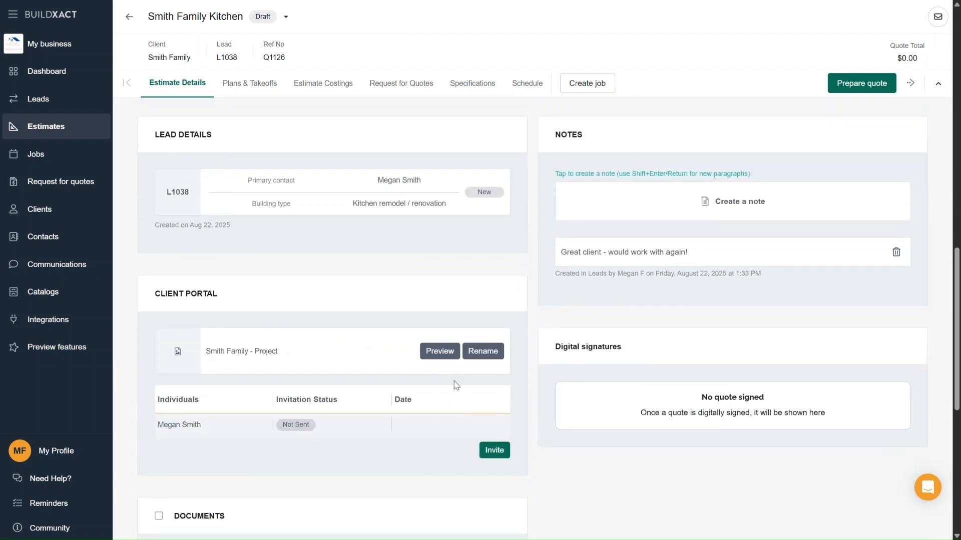